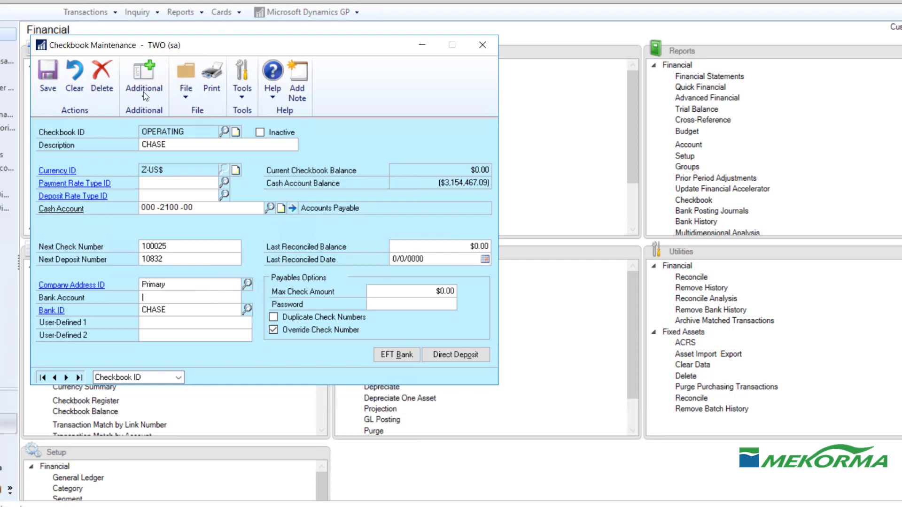
Open the Mekorma check setup for the OPERATING checkbook and set the check digits' right-most position to 46.
left_click(144, 97)
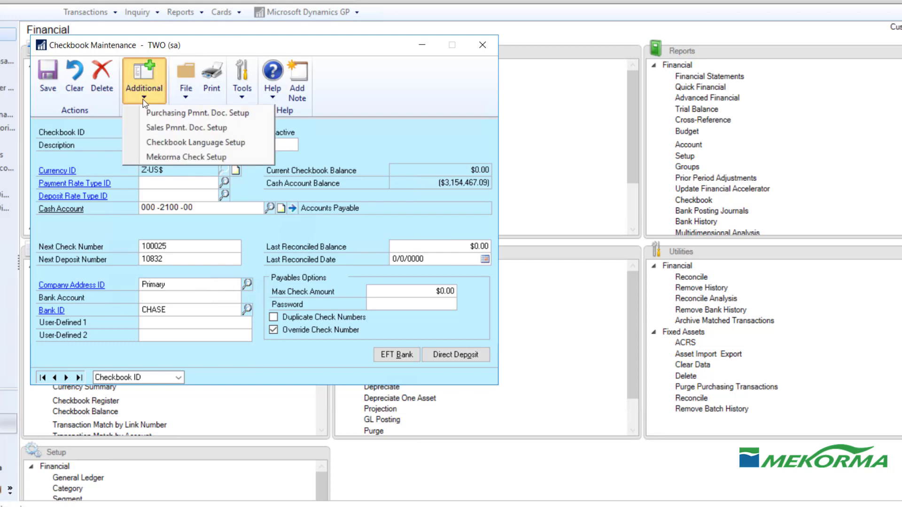
left_click(167, 158)
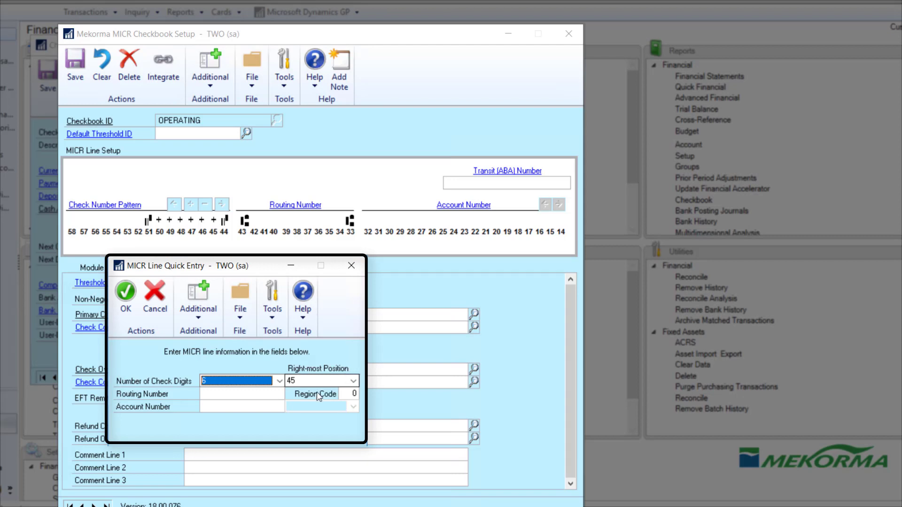
left_click(279, 381)
left_click(279, 381)
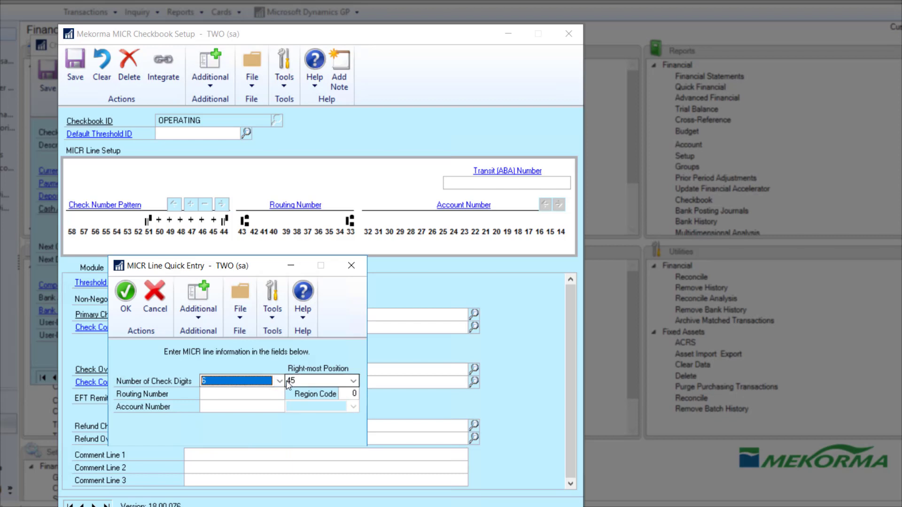
left_click(352, 381)
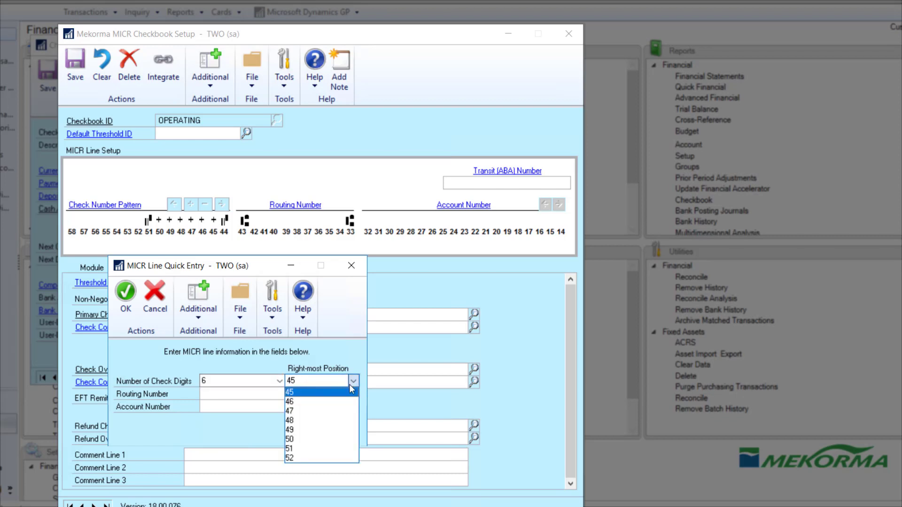
left_click(348, 401)
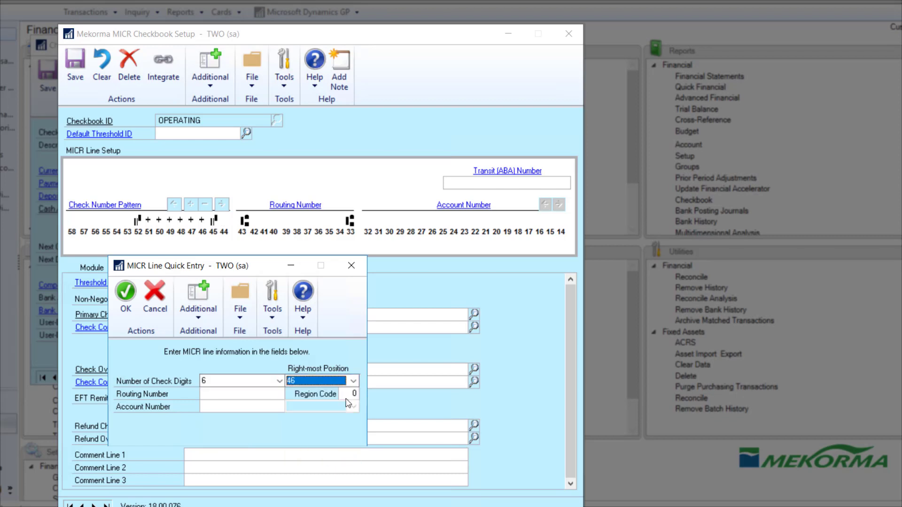
Enter the routing number, region code 3 and bank account number for the MICR line, and accept the quick entry.
left_click(268, 396)
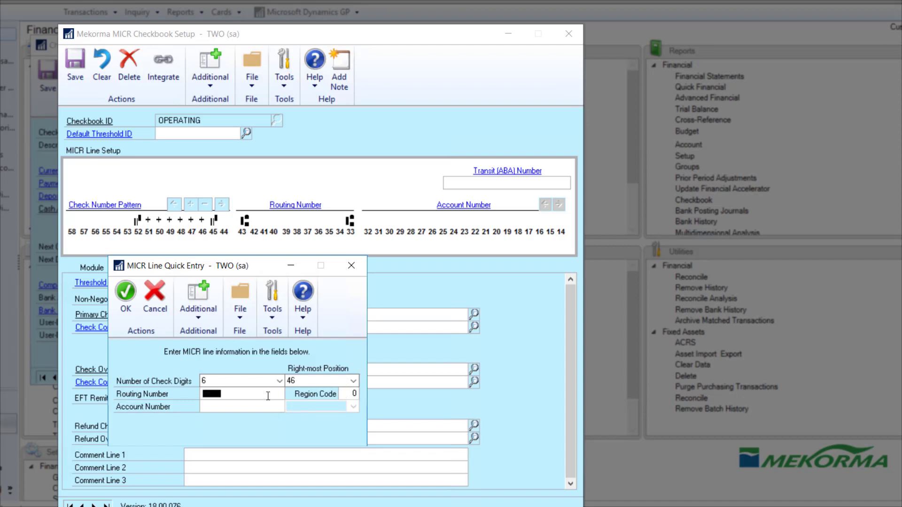
type("123456789")
left_click(349, 393)
type("3")
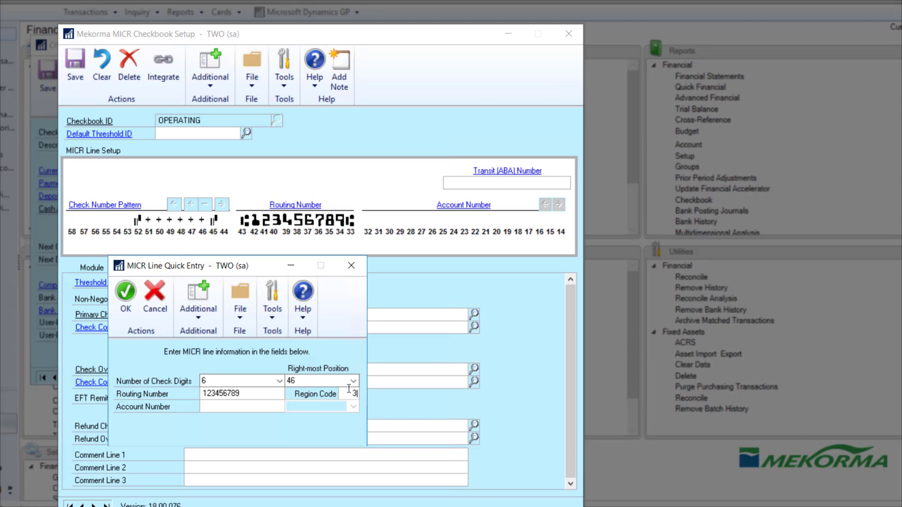
left_click(275, 407)
type("12334455")
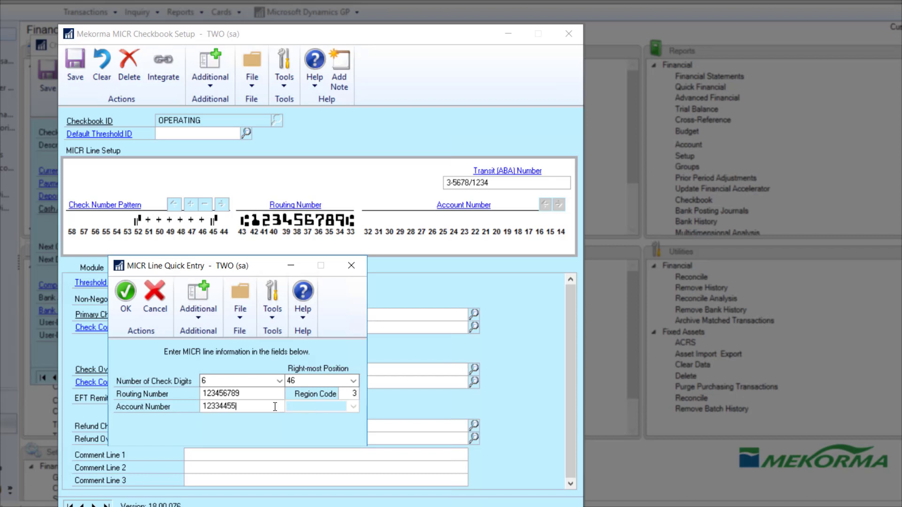
type("67")
key("Tab")
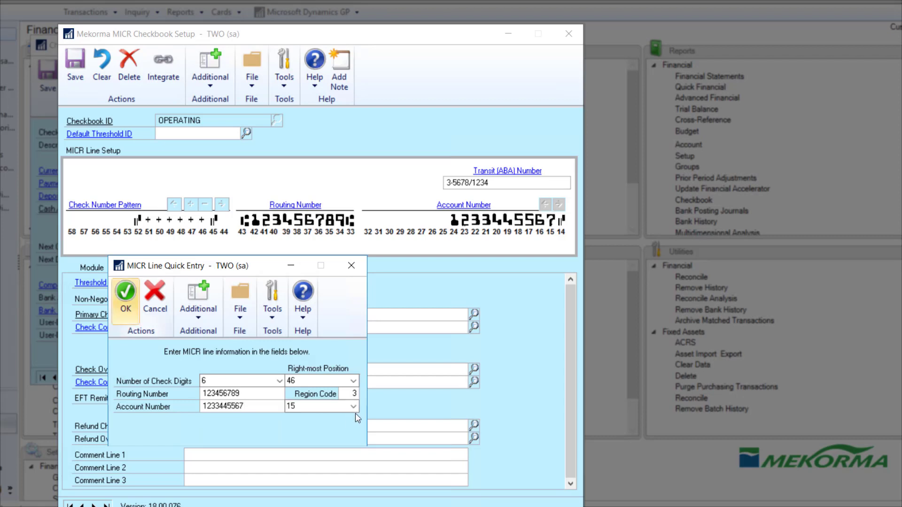
left_click(126, 303)
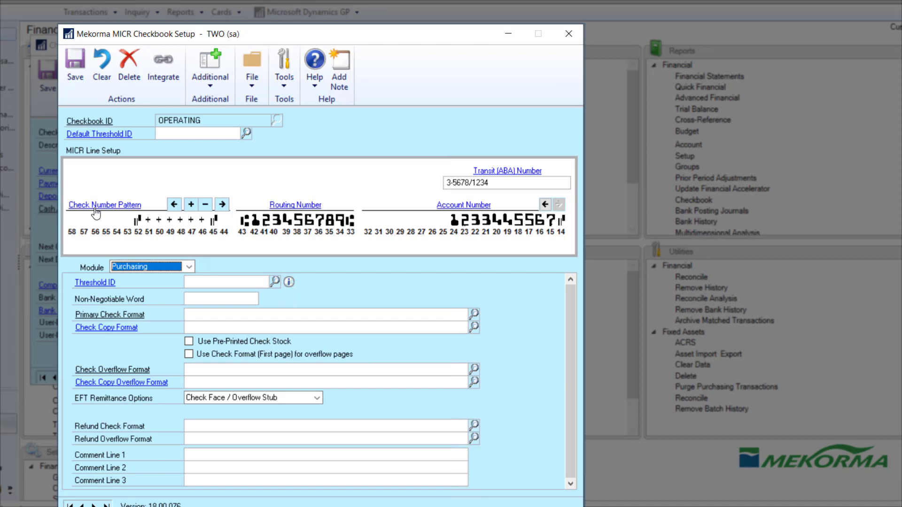
Check that the MICR quick entry opens from the check number pattern, routing, account and transit number labels, closing it each time.
left_click(96, 206)
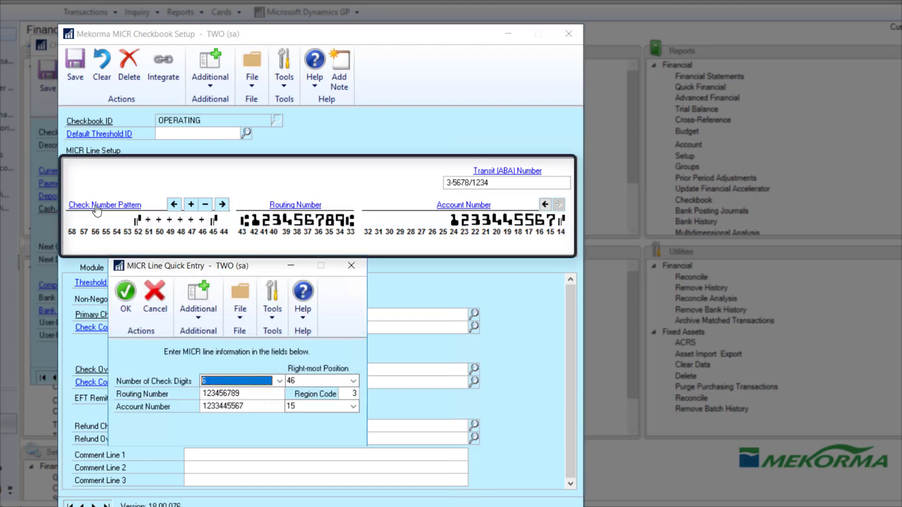
left_click(350, 265)
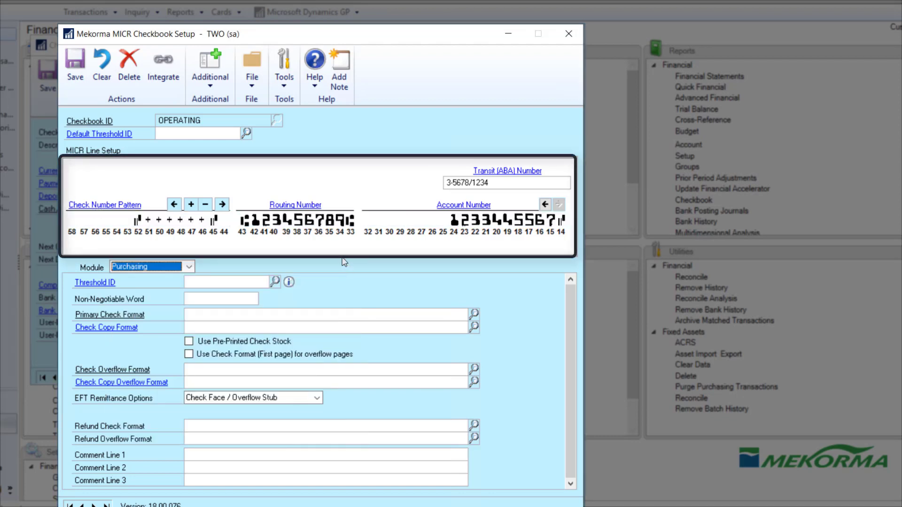
left_click(316, 209)
left_click(352, 266)
left_click(447, 210)
left_click(351, 266)
left_click(496, 176)
left_click(351, 265)
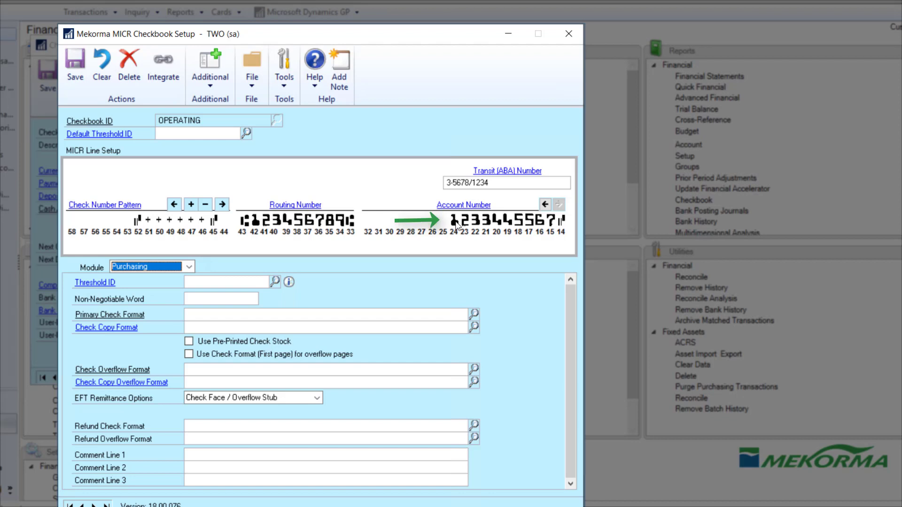
Change digits of the account number directly on the MICR line, starting with its first digit.
left_click(455, 222)
left_click(455, 222)
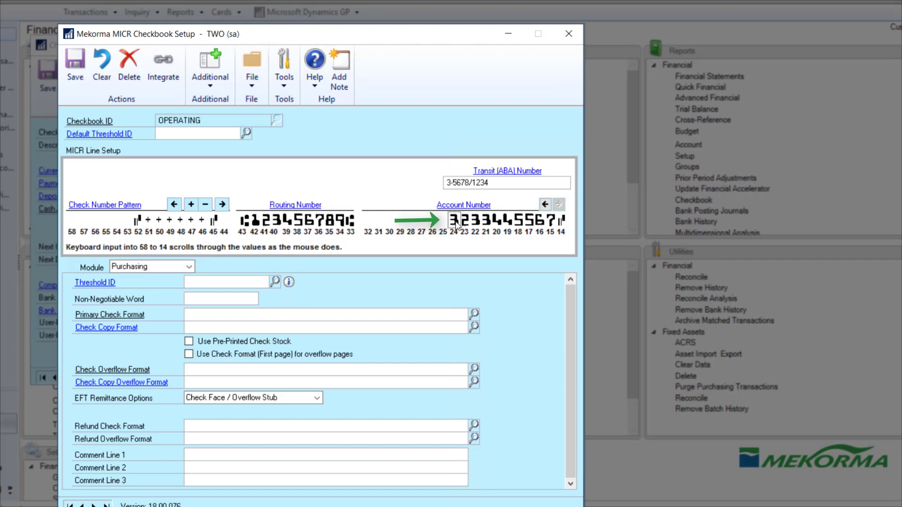
left_click(455, 222)
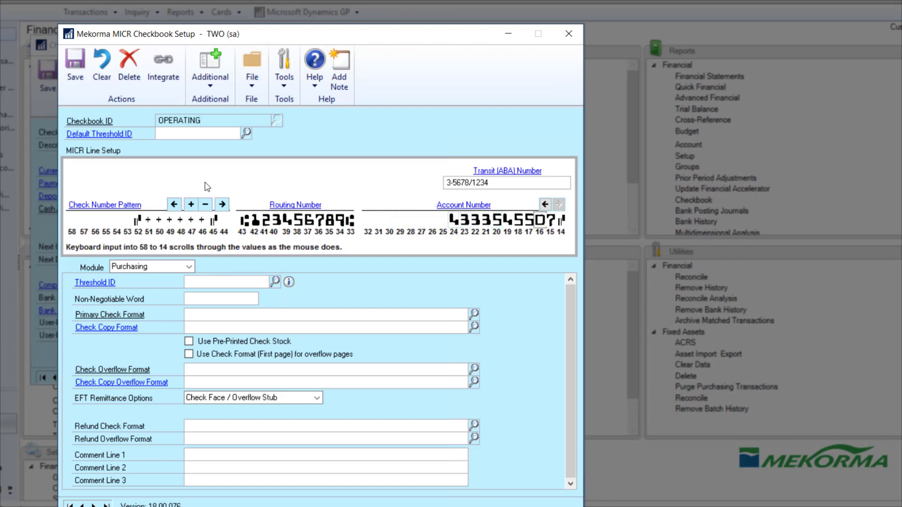
Try shifting the check number pattern three positions left and back, and removing one of its digits.
left_click(174, 205)
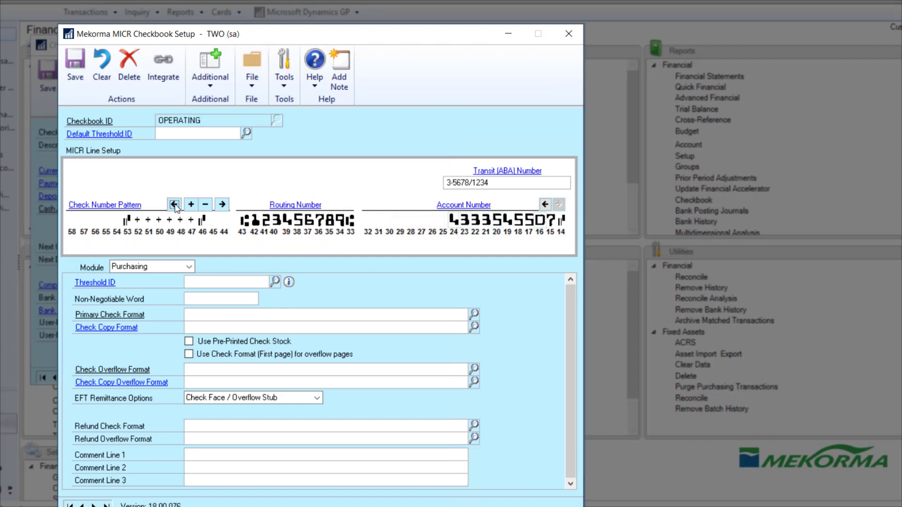
left_click(174, 205)
left_click(175, 206)
left_click(223, 207)
left_click(223, 207)
left_click(224, 207)
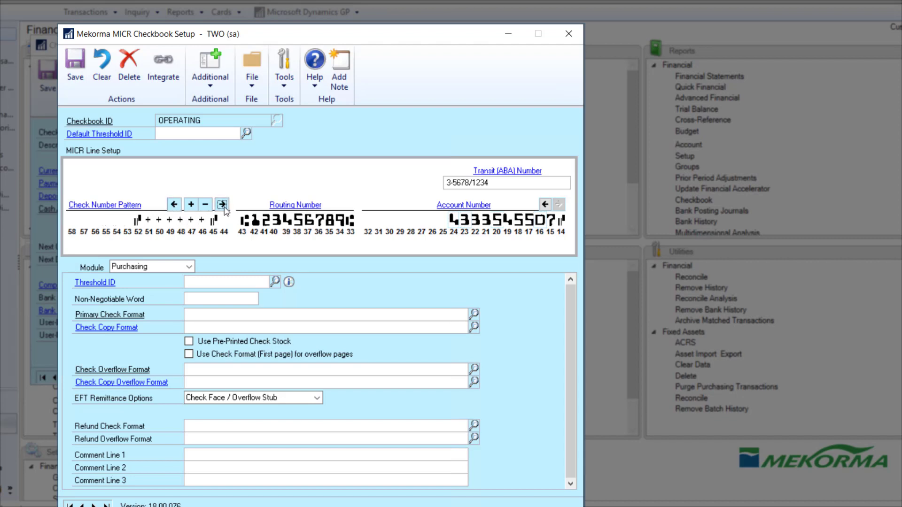
left_click(205, 205)
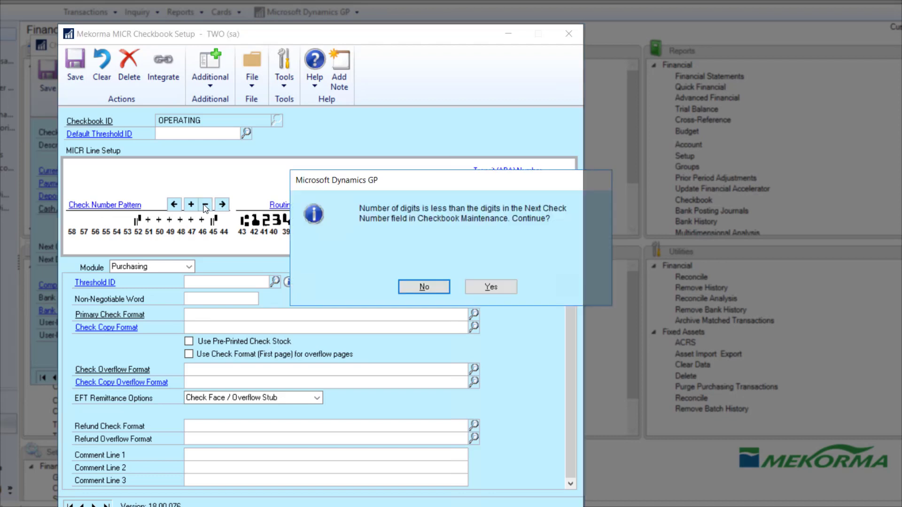
left_click(483, 287)
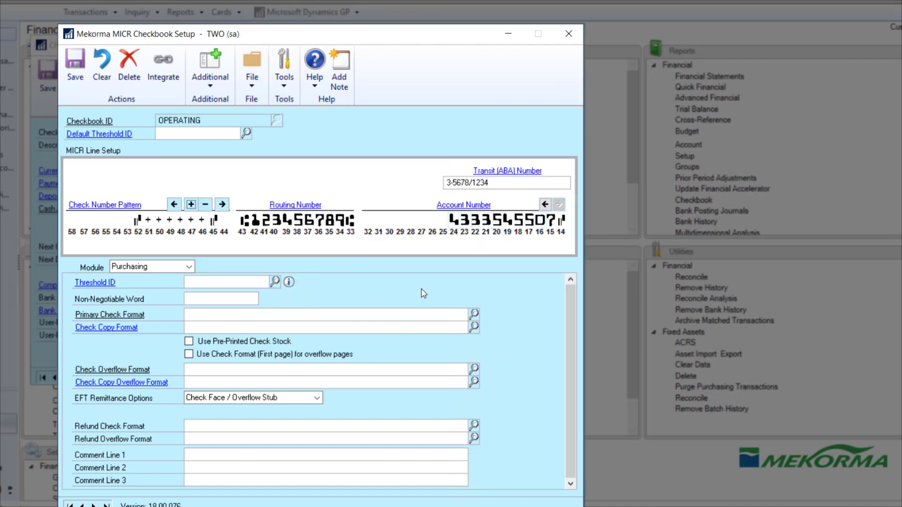
Shift the account number five positions left on the MICR line.
left_click(545, 204)
left_click(545, 205)
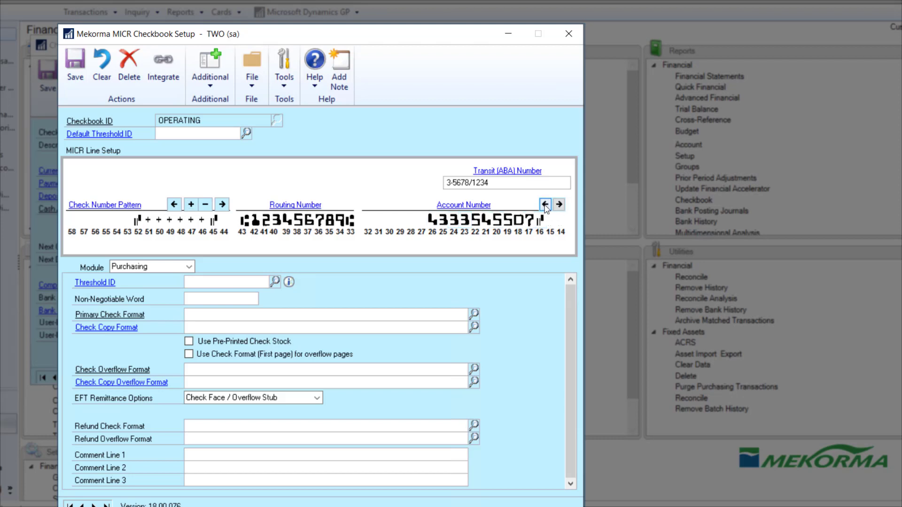
left_click(545, 205)
left_click(545, 205)
left_click(545, 205)
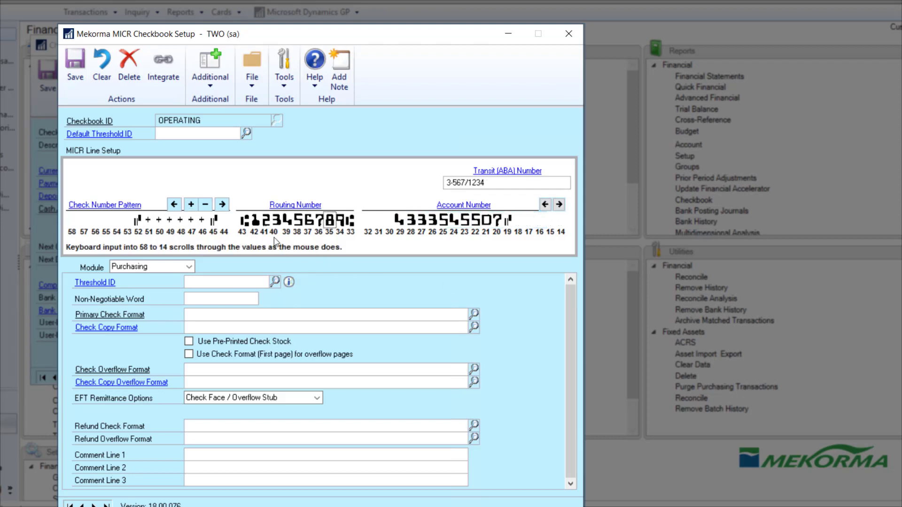
Change the routing number's first digit to 3 on the MICR line, and accept the matching transit number update and quick entry values.
left_click(257, 226)
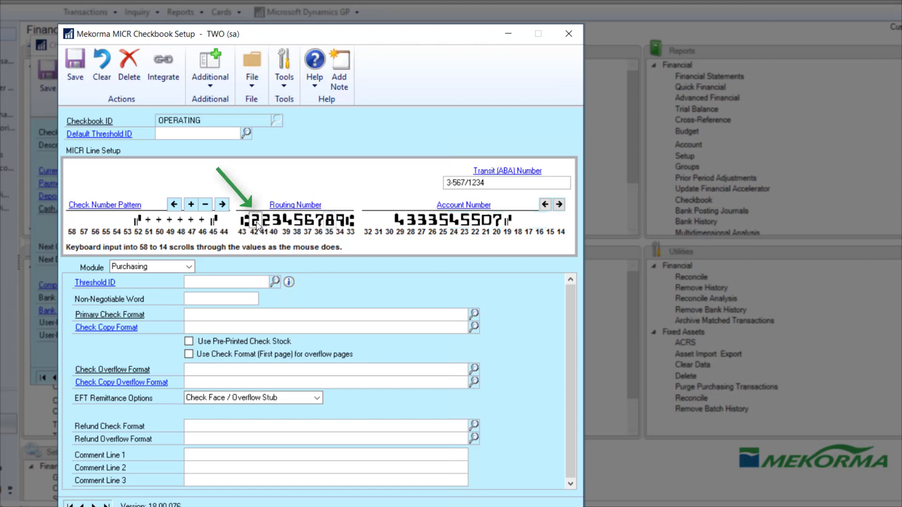
left_click(257, 226)
left_click(289, 208)
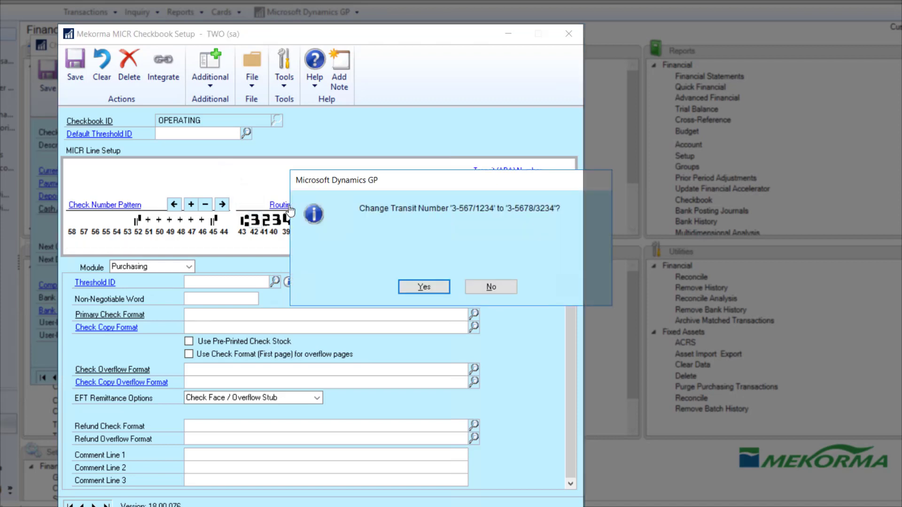
left_click(422, 291)
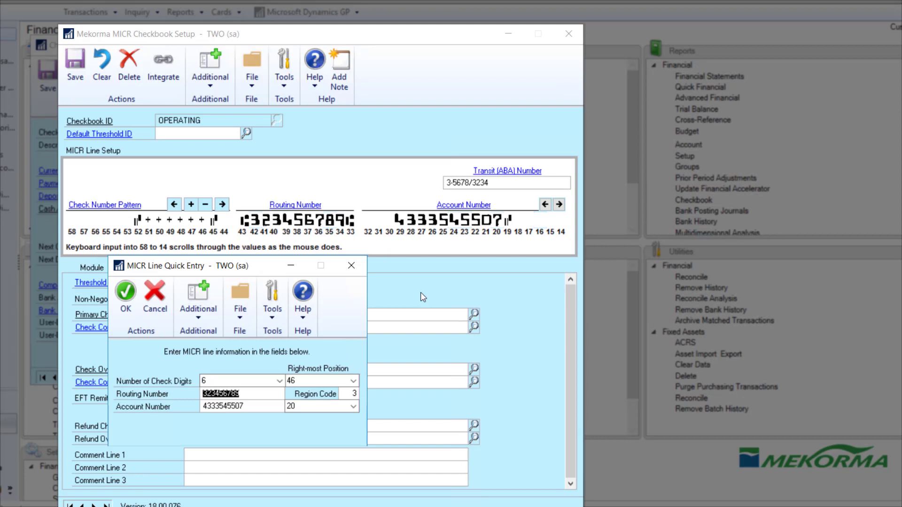
left_click(121, 301)
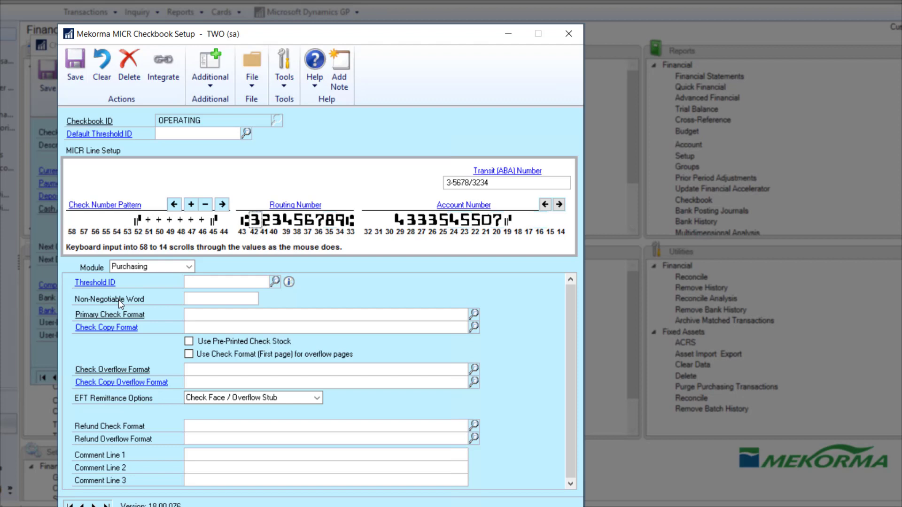
Select the check digit at position 46 in the check number pattern and open its digit options.
left_click(201, 219)
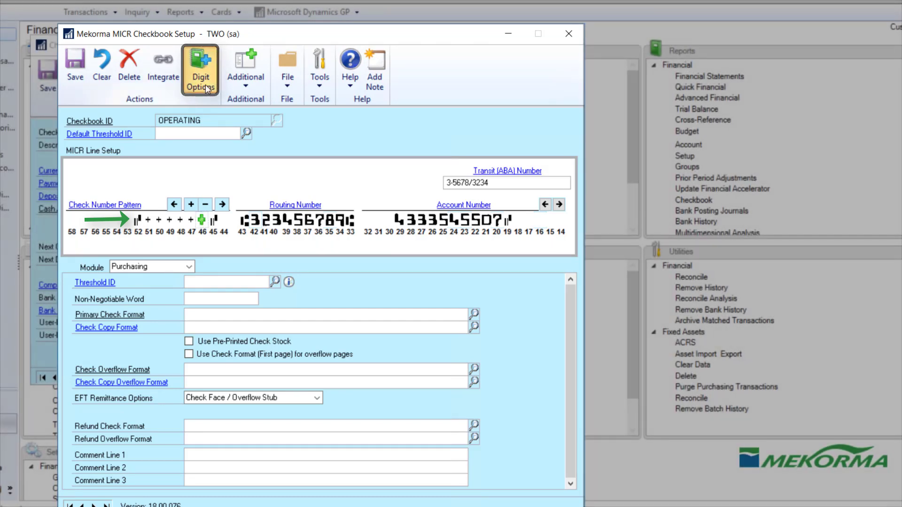
left_click(205, 86)
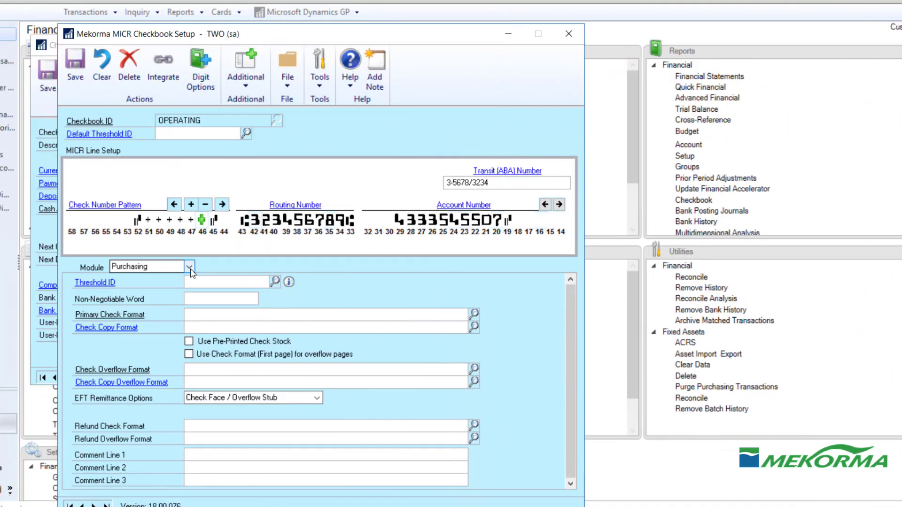
Keep Purchasing as the module, assign it the threshold ID AP_APPROVAL_1 and save the OPERATING checkbook's MICR setup.
left_click(189, 267)
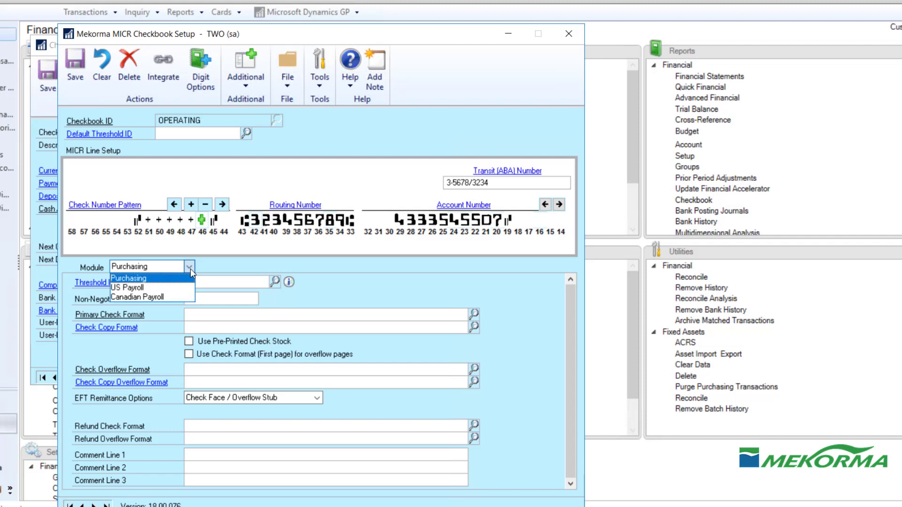
left_click(190, 268)
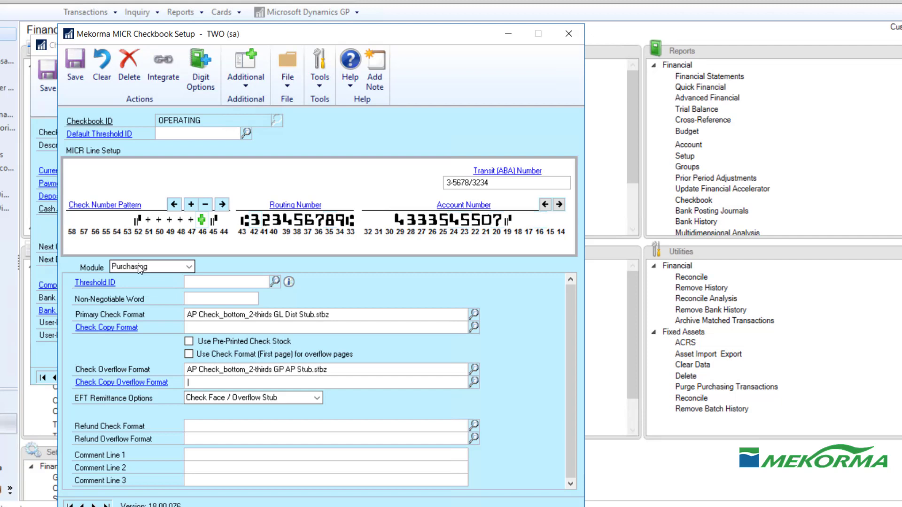
left_click(275, 282)
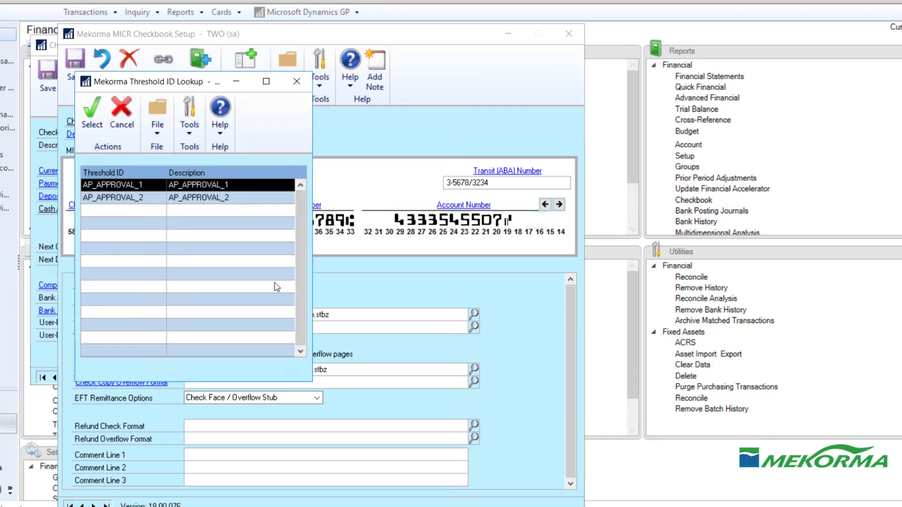
left_click(92, 123)
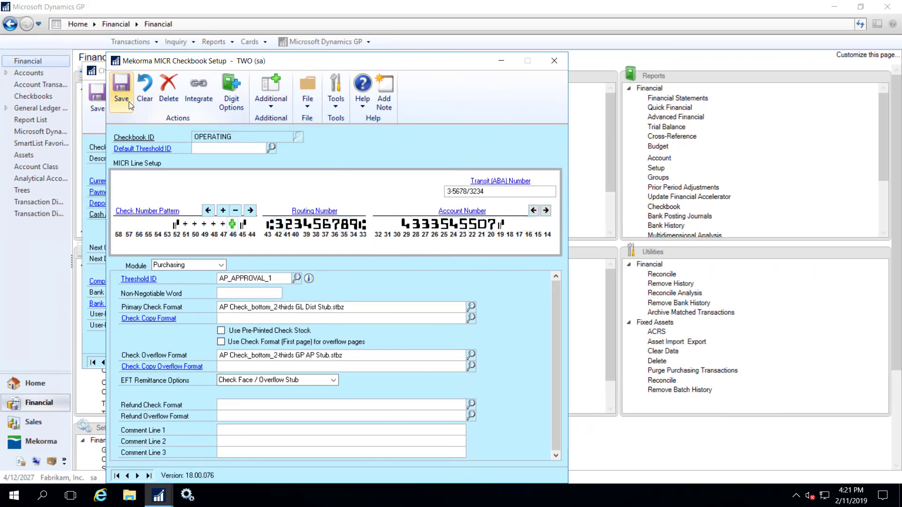
left_click(121, 92)
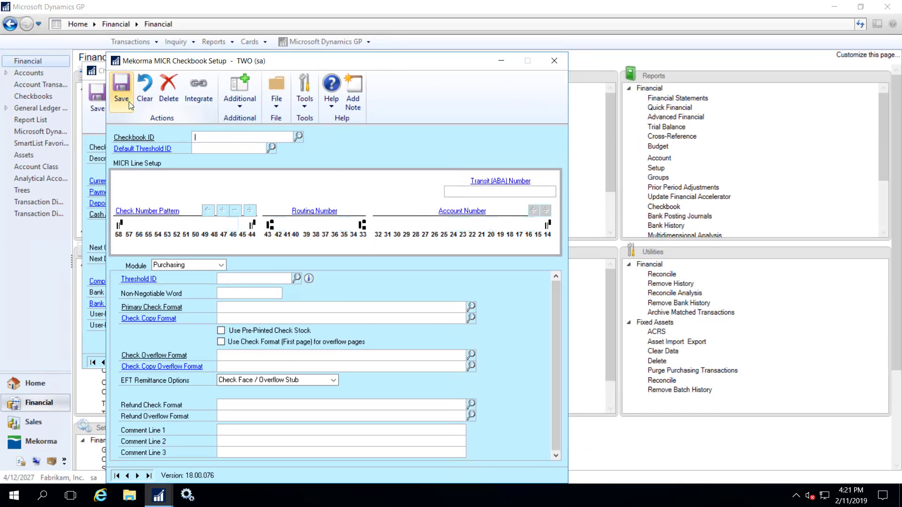